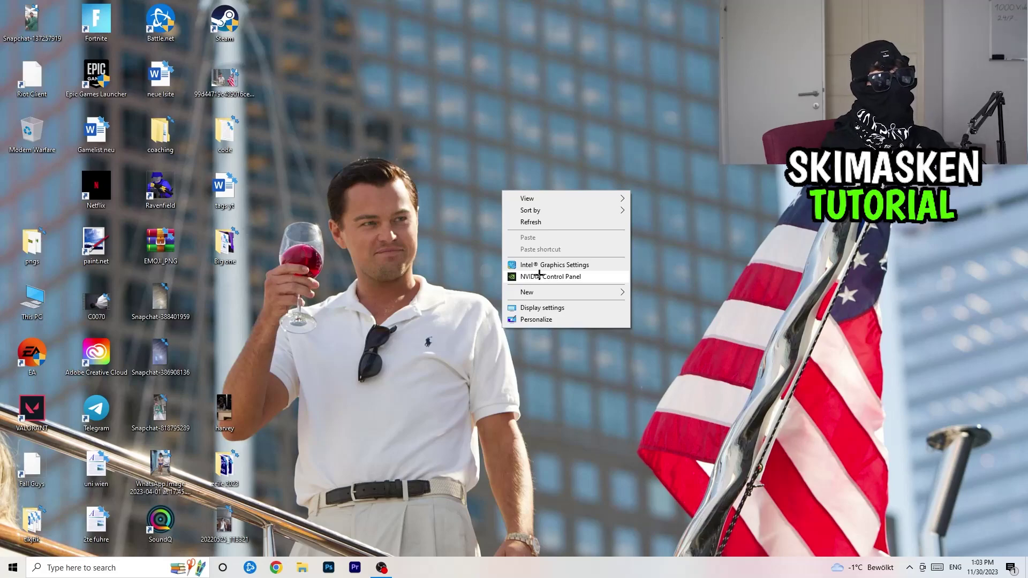
Open the NVIDIA Control Panel and select the native 1080p, 1920 × 1080 resolution for the display
click(540, 275)
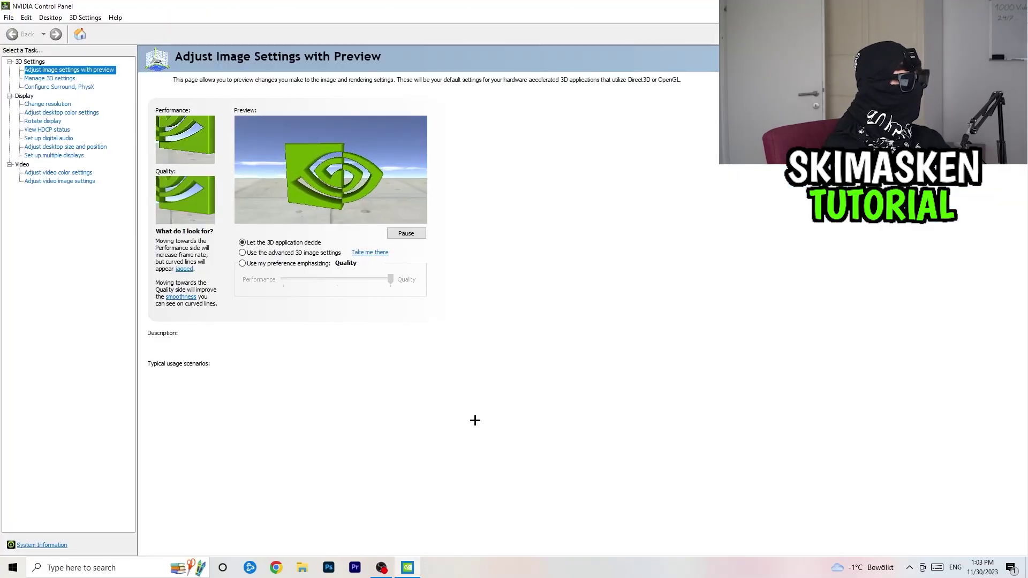
click(56, 103)
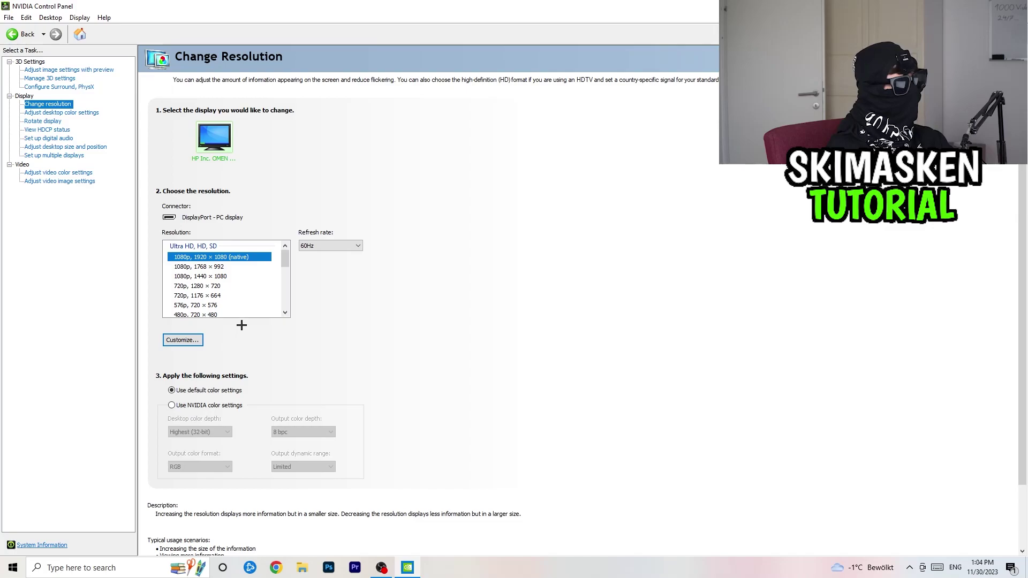
click(241, 266)
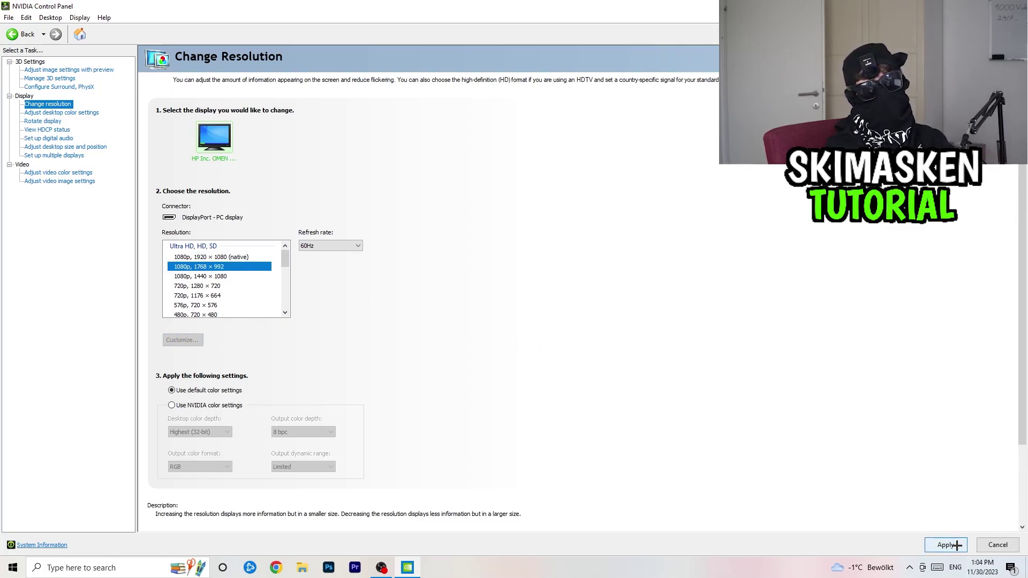
click(223, 258)
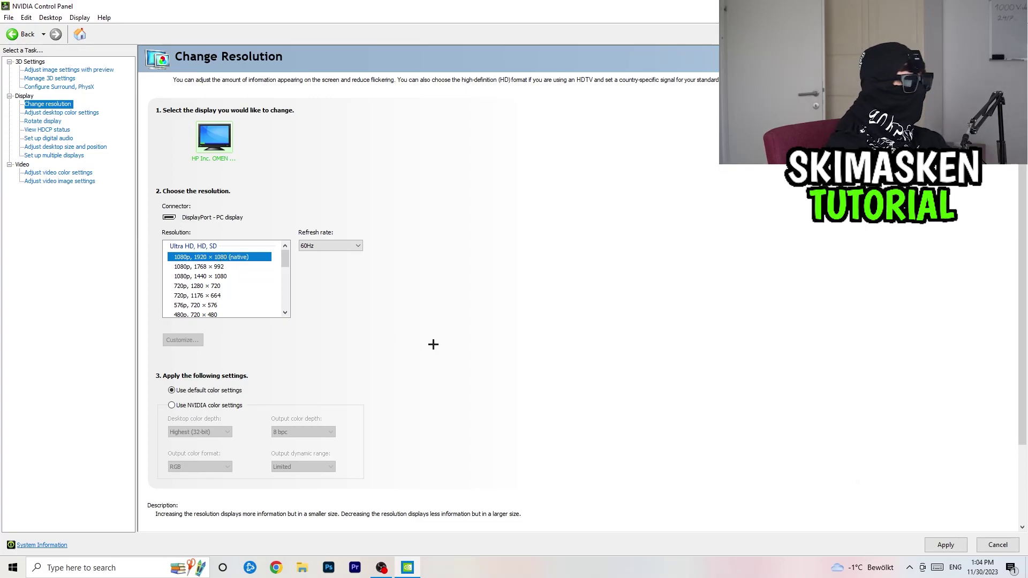
click(228, 274)
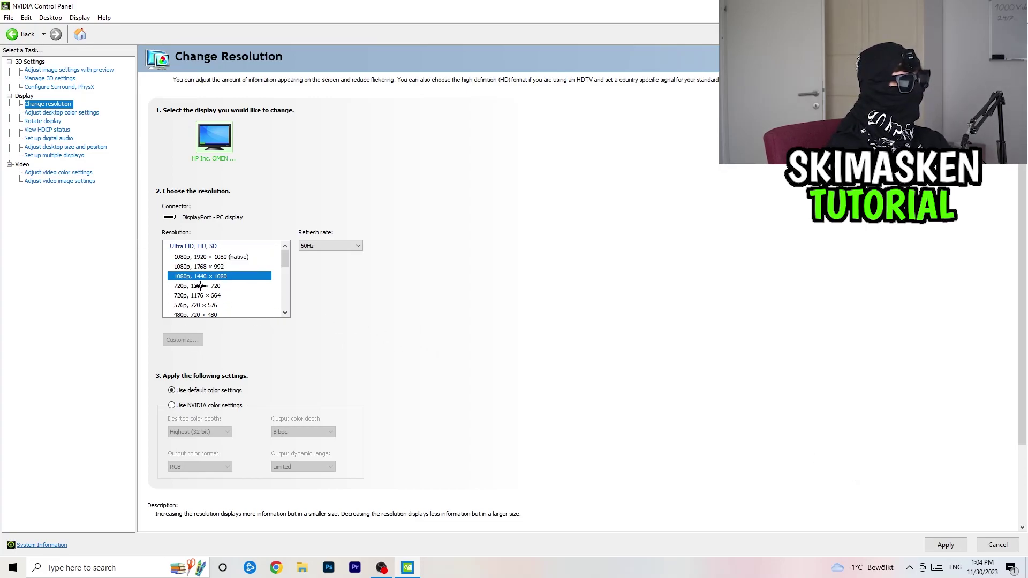
click(214, 258)
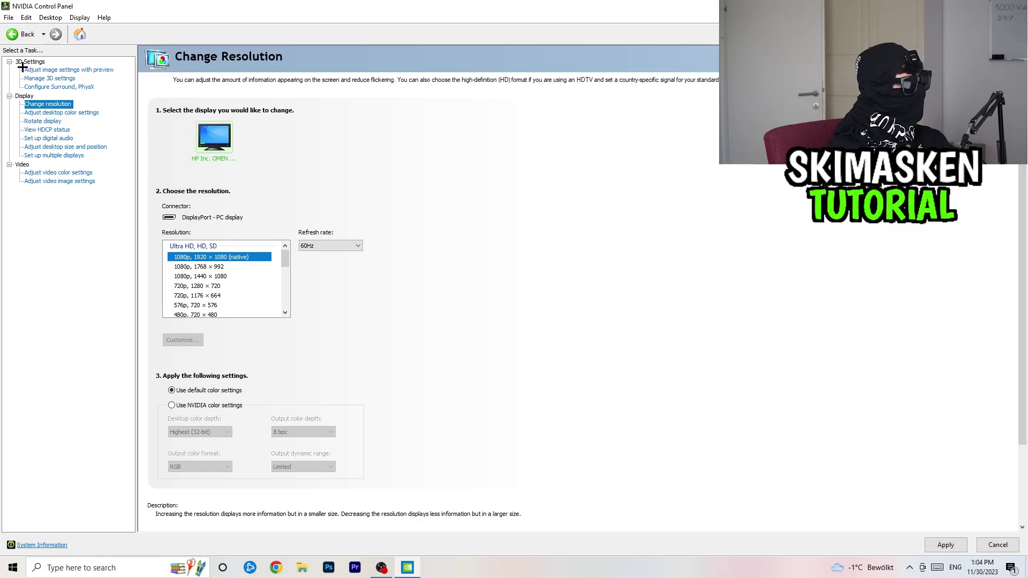
Go to the image settings with preview and apply the pending changes on closing the NVIDIA Control Panel
click(52, 70)
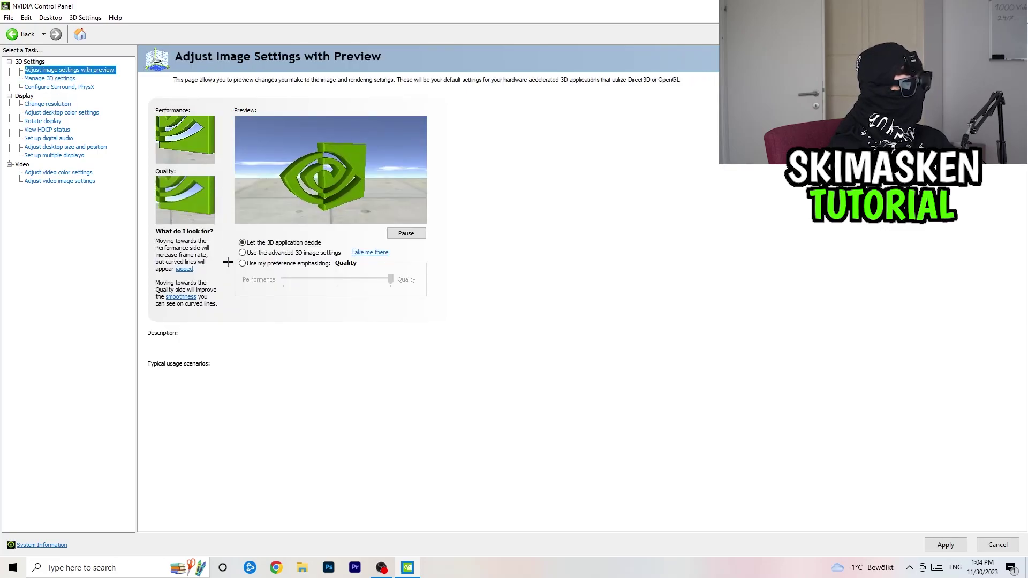
mouse_move(244, 264)
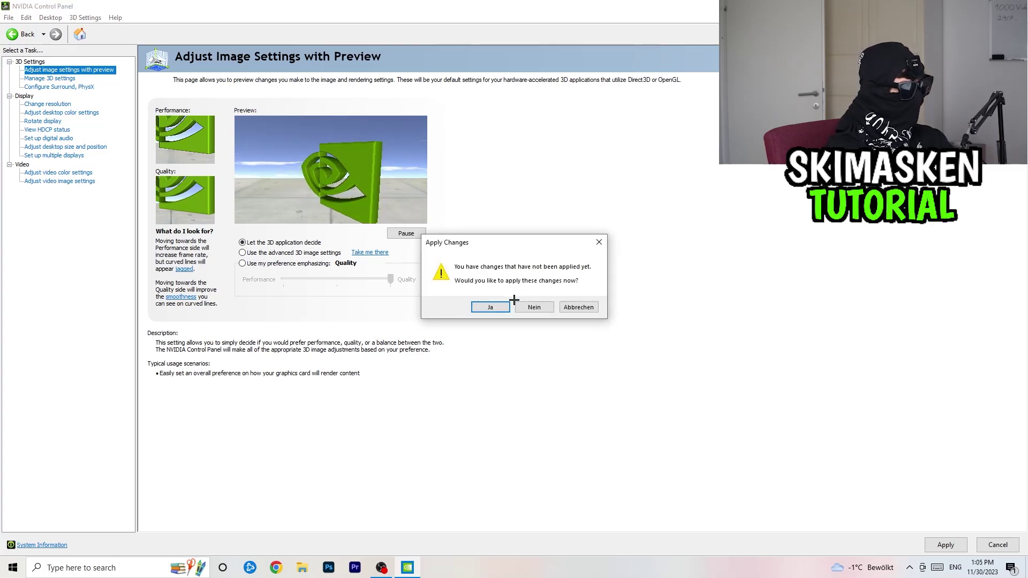
click(500, 306)
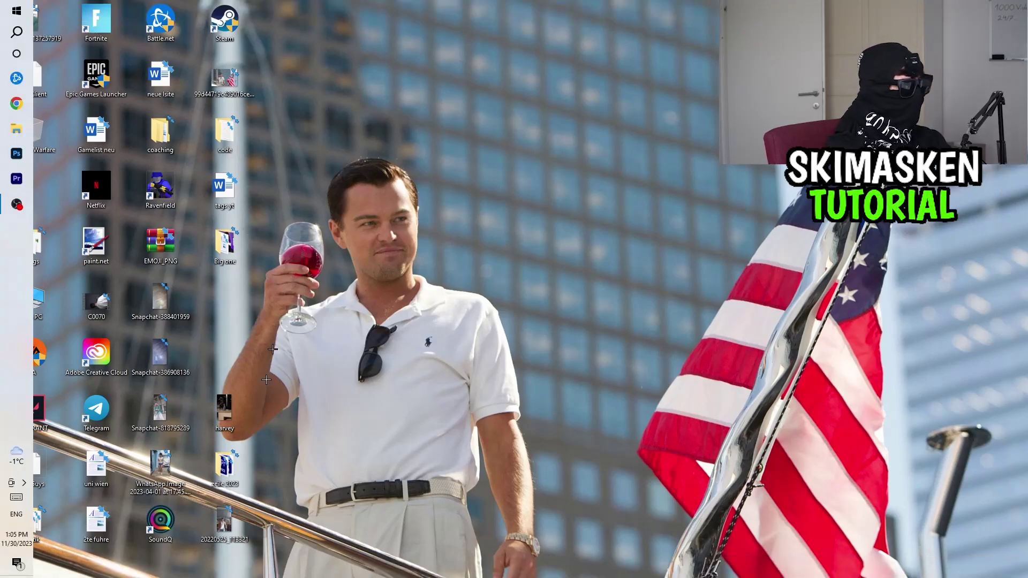
Open Task Manager at full size, sort the processes by GPU usage and check the actions available for Google Chrome
right_click(541, 573)
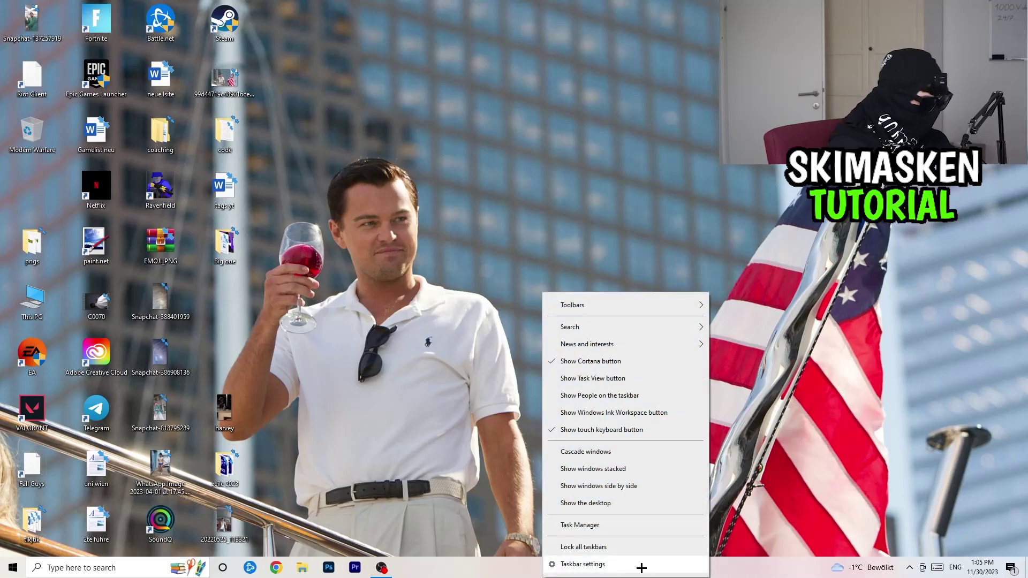
click(581, 525)
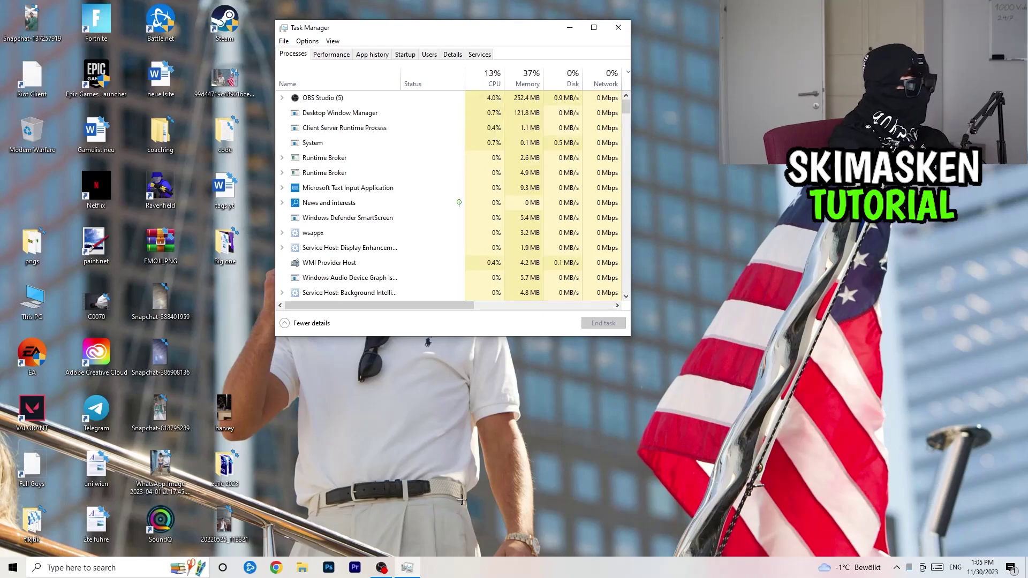
click(593, 27)
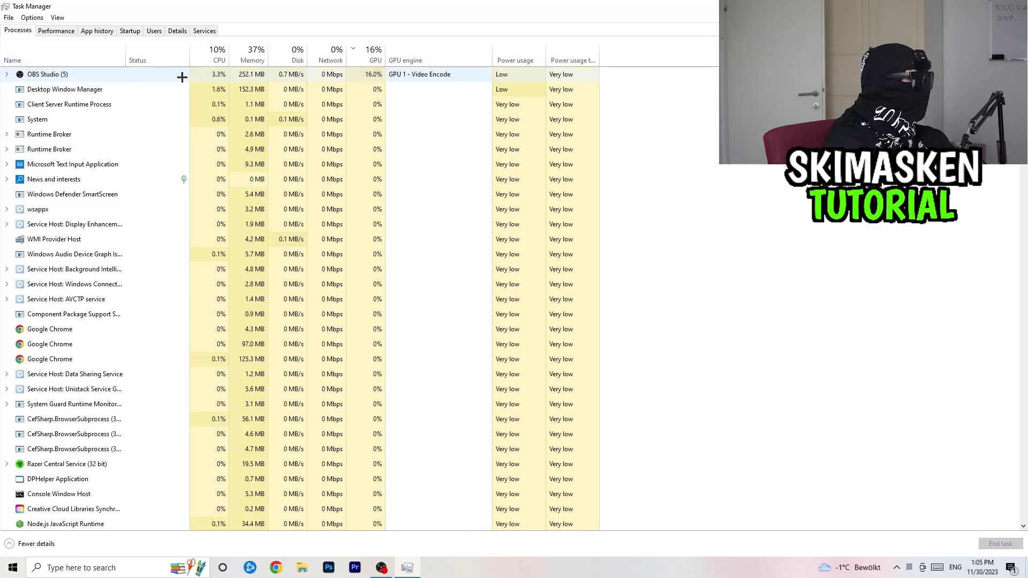
click(217, 54)
click(375, 58)
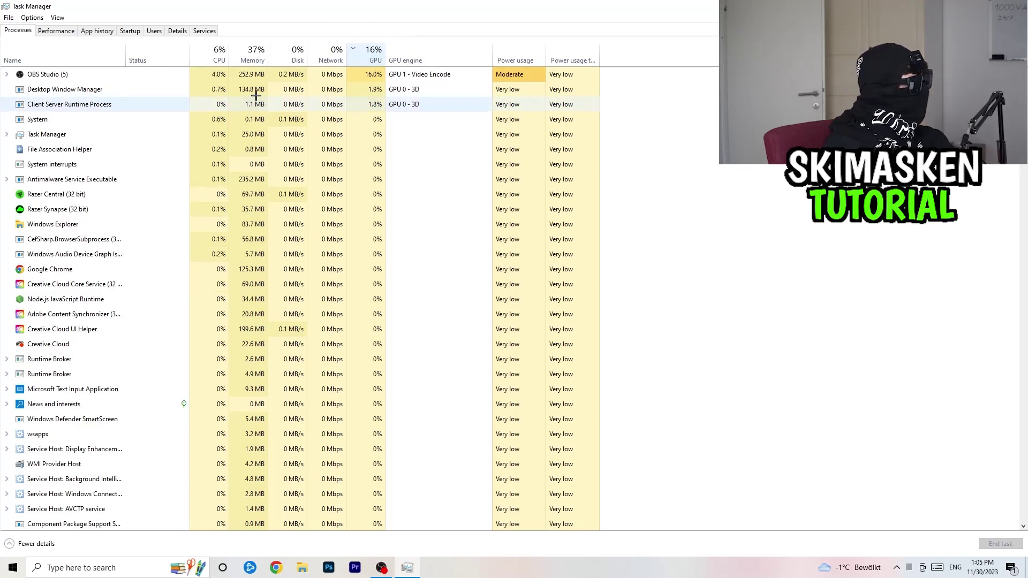
right_click(109, 269)
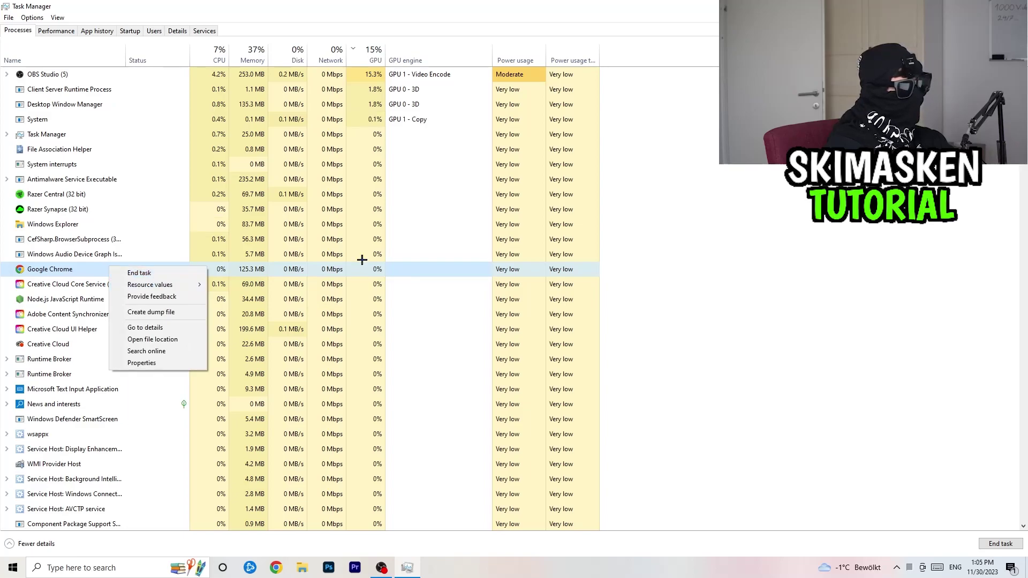
key(Escape)
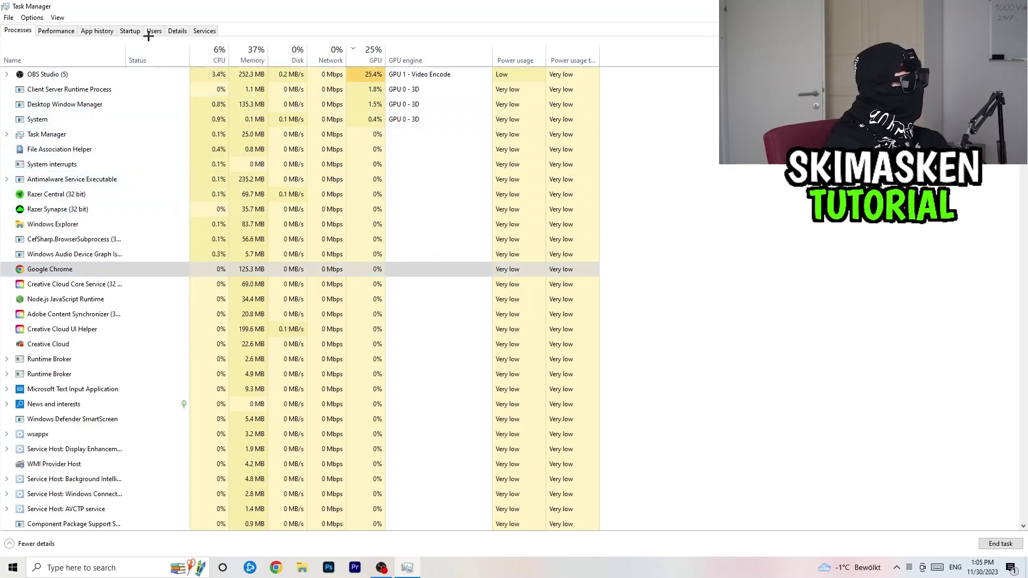
Review the startup apps in Task Manager and check the actions available for Creative Cloud
click(129, 31)
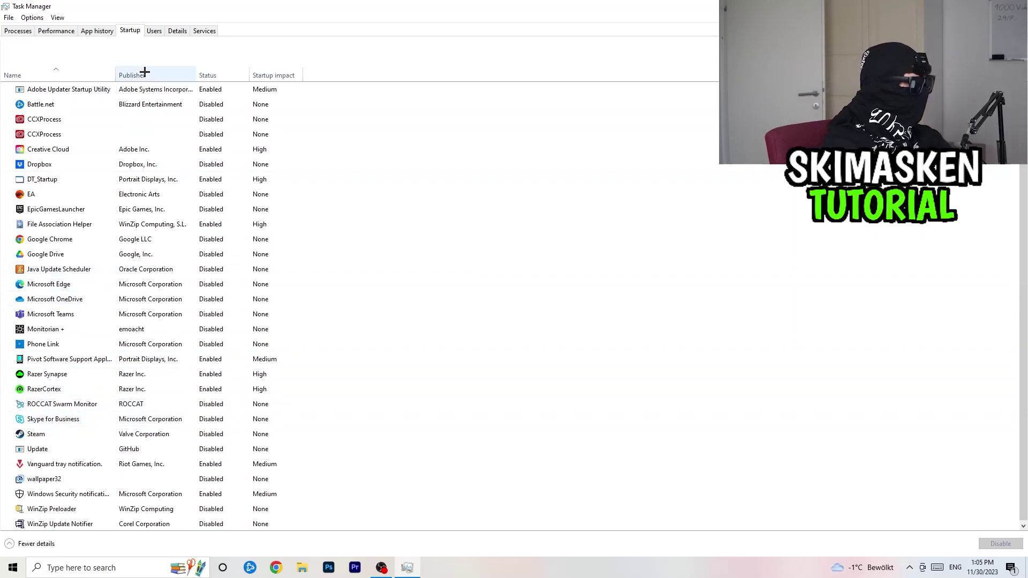
right_click(219, 152)
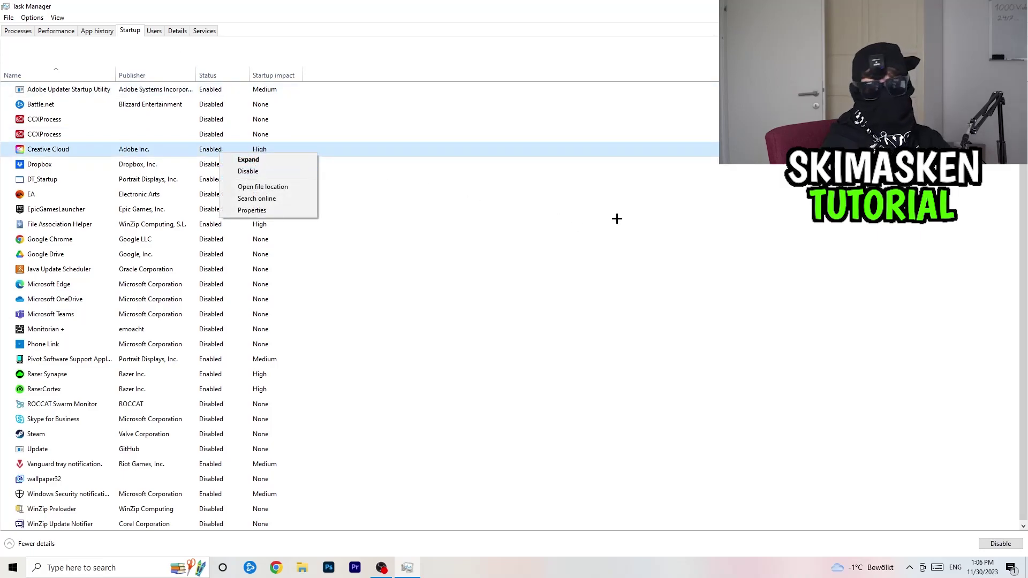
click(678, 221)
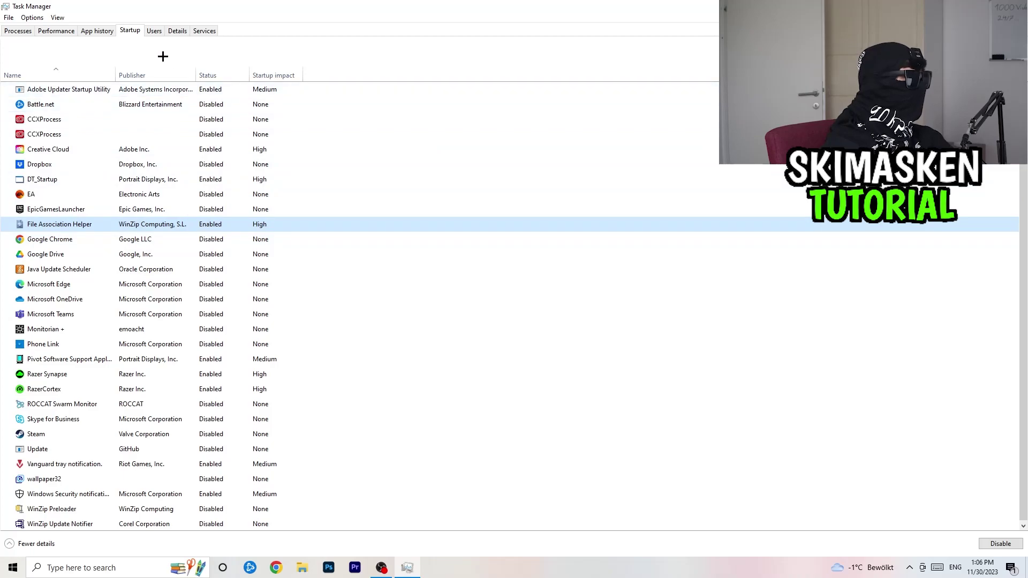
Examine the priority options of a chrome.exe process in the detailed process list, and close Task Manager
click(178, 31)
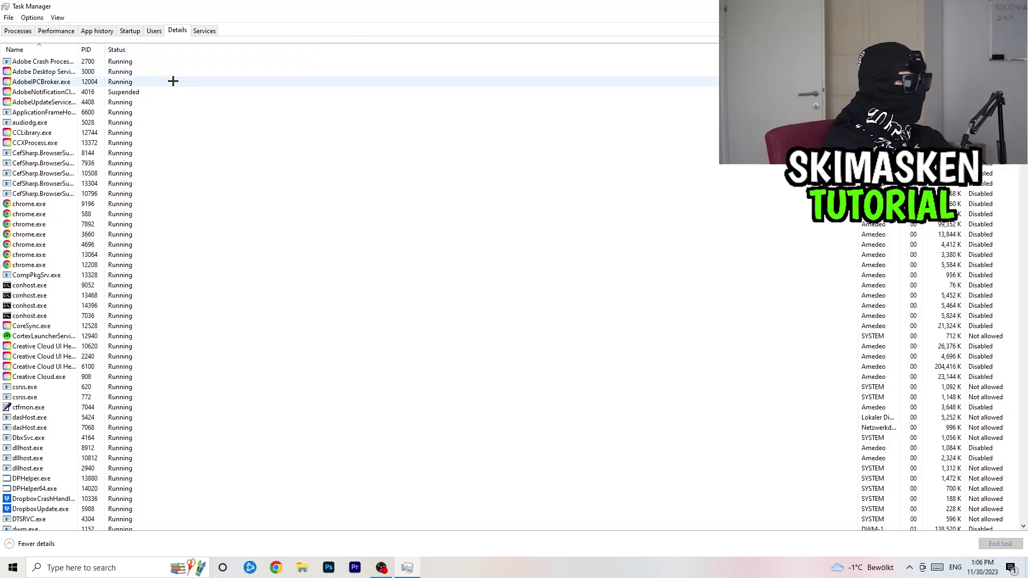
scroll(128, 305, down, 15)
scroll(138, 280, up, 15)
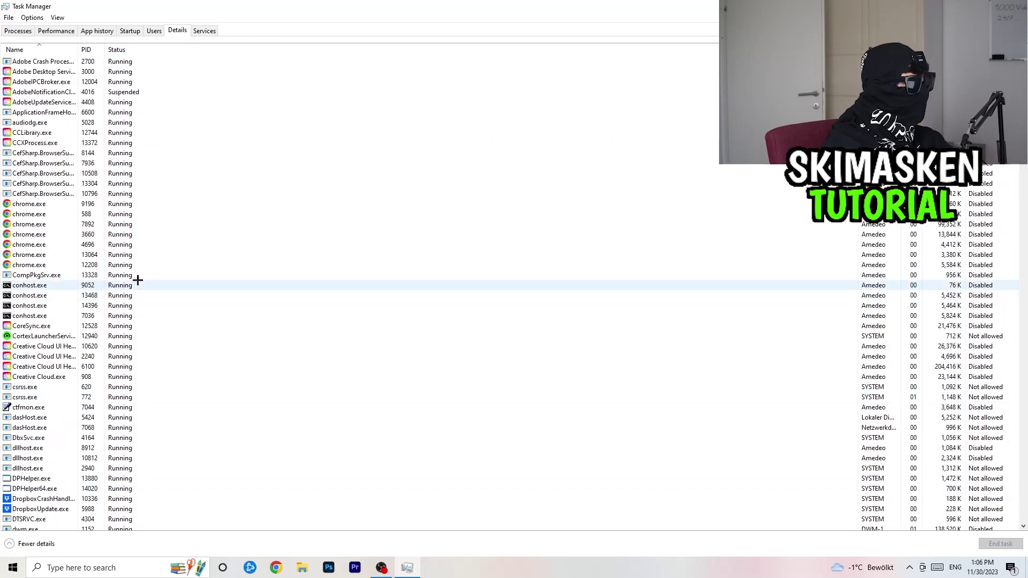
right_click(49, 234)
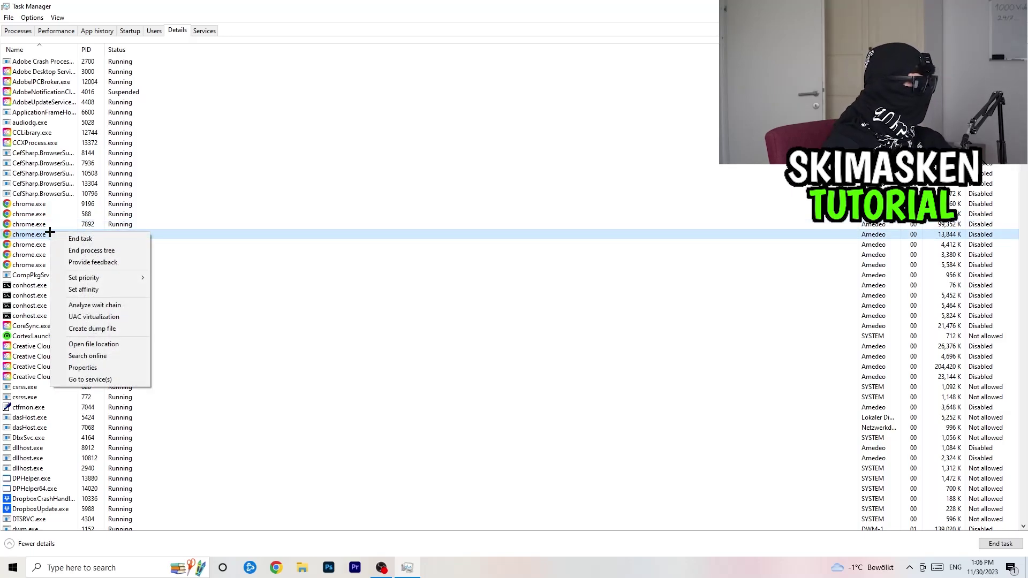
mouse_move(113, 278)
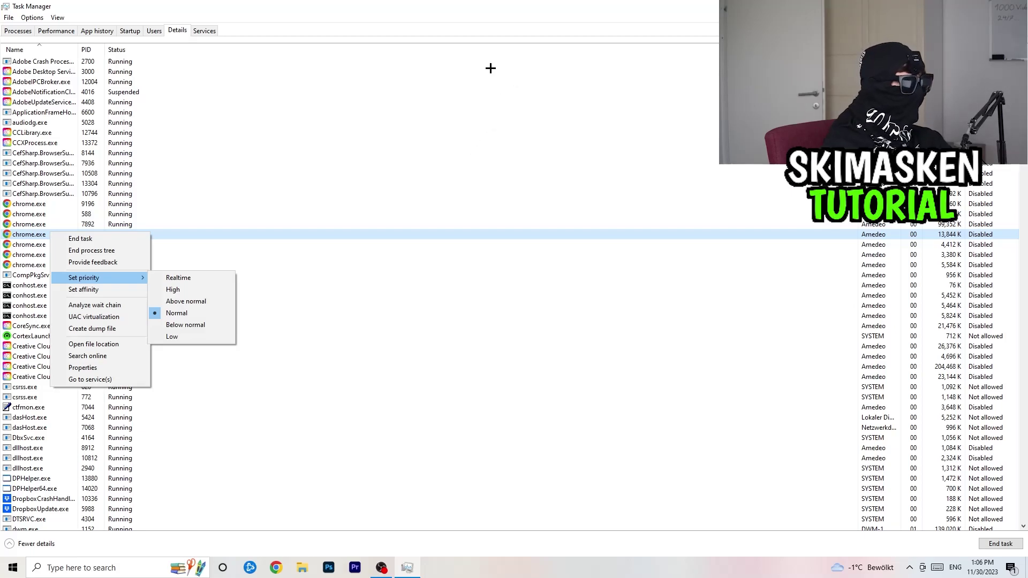
click(492, 36)
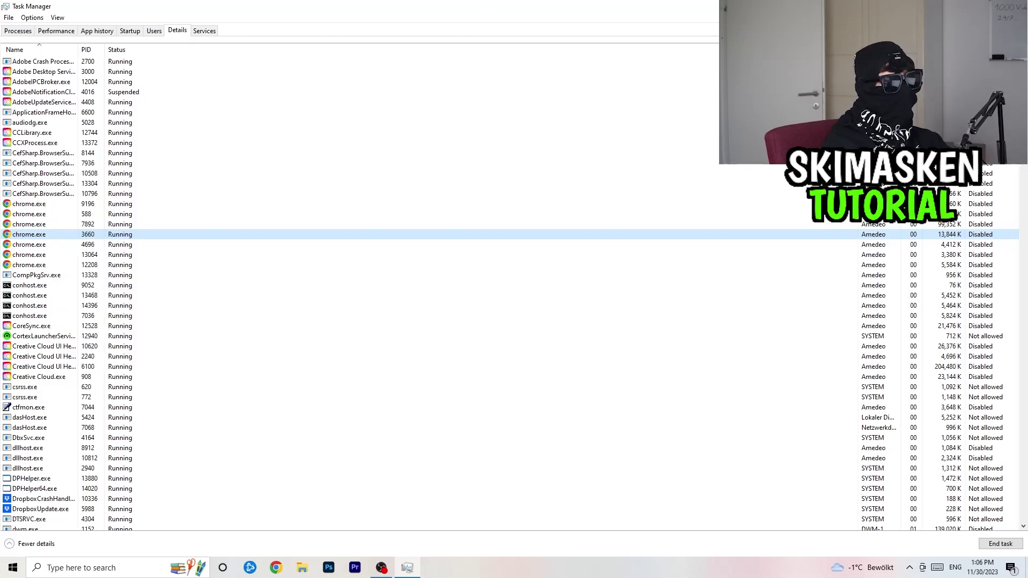
key(alt+F4)
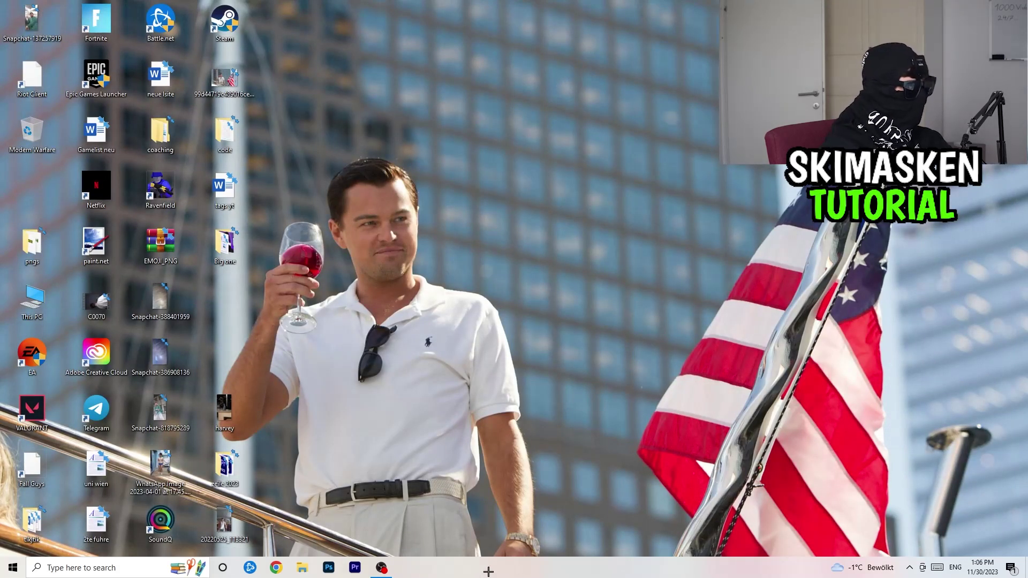
Open Windows Settings and review the Game Bar, Captures and Game Mode options for gaming
click(13, 567)
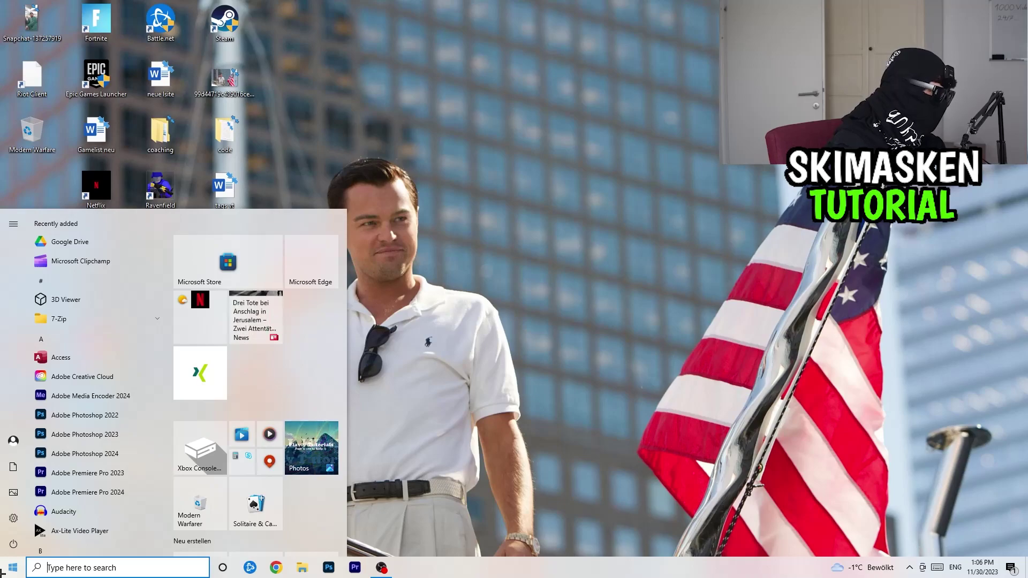
click(13, 518)
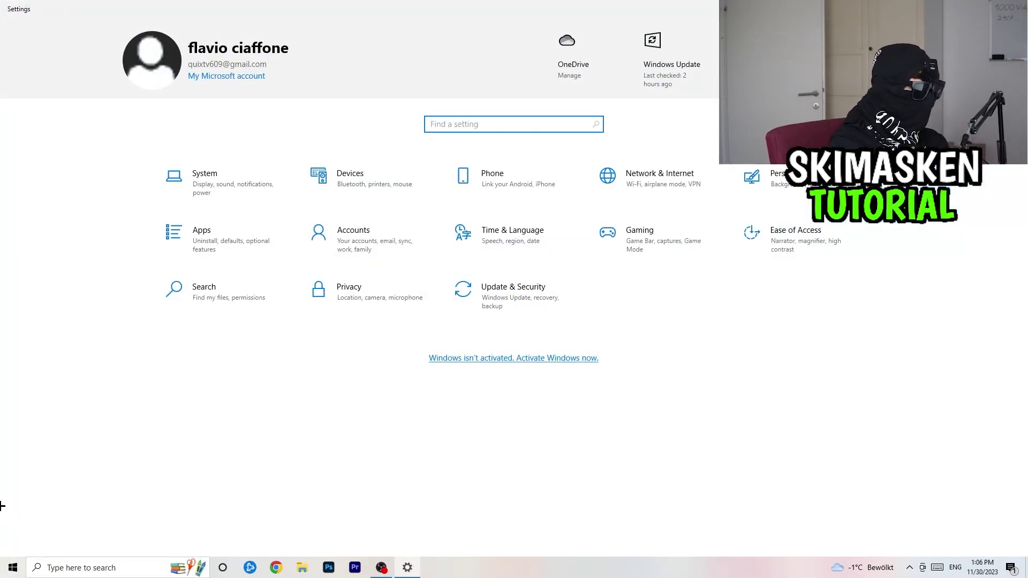
click(623, 235)
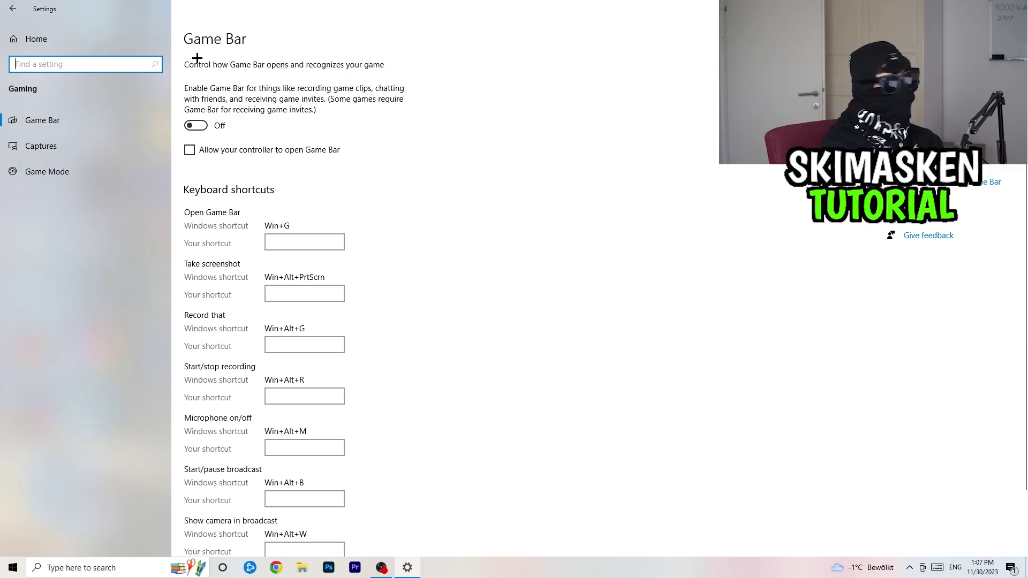
click(62, 146)
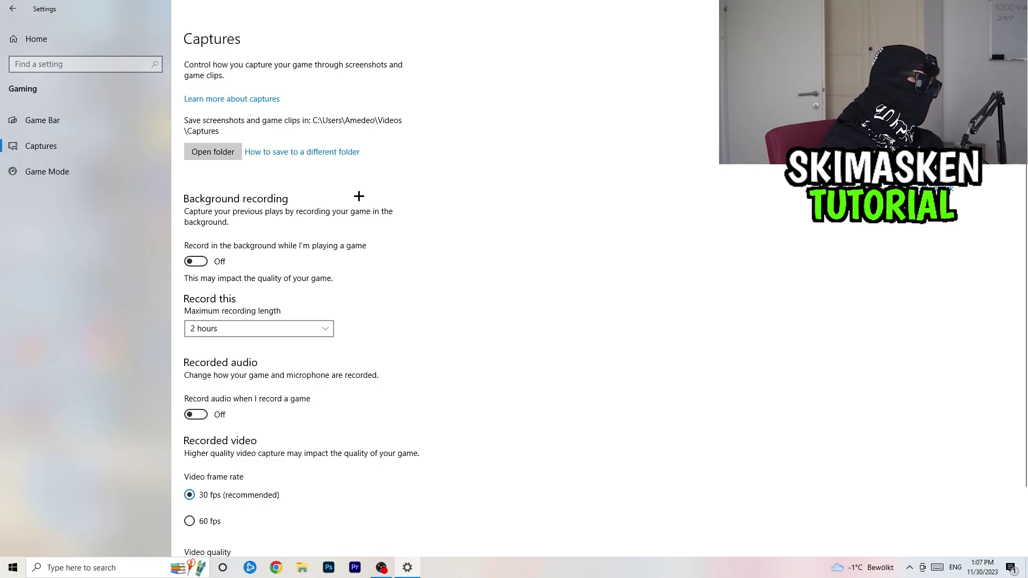
scroll(241, 185, down, 3)
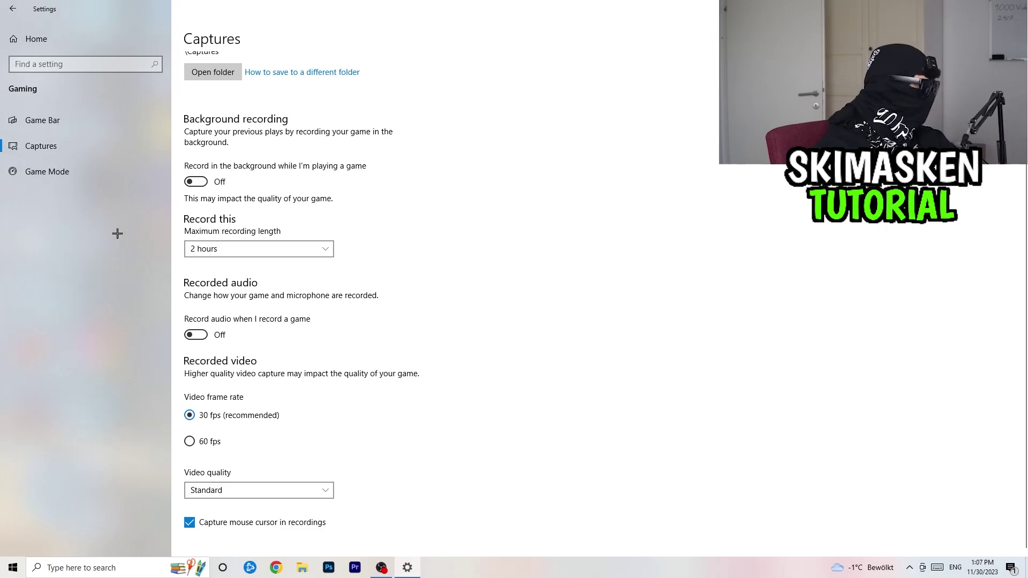
click(66, 171)
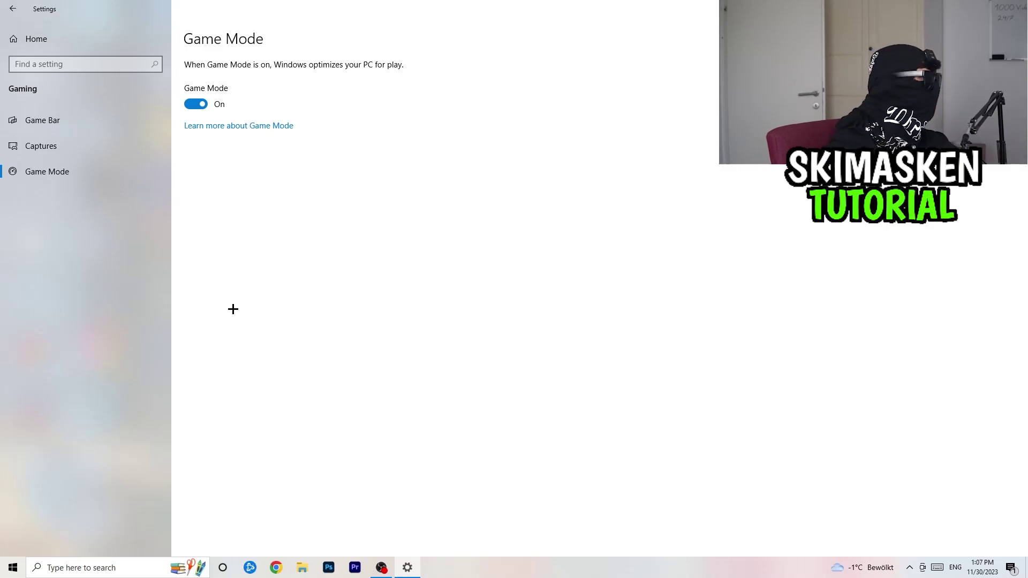
Open the system display settings and check the available scaling and display resolution options
click(33, 38)
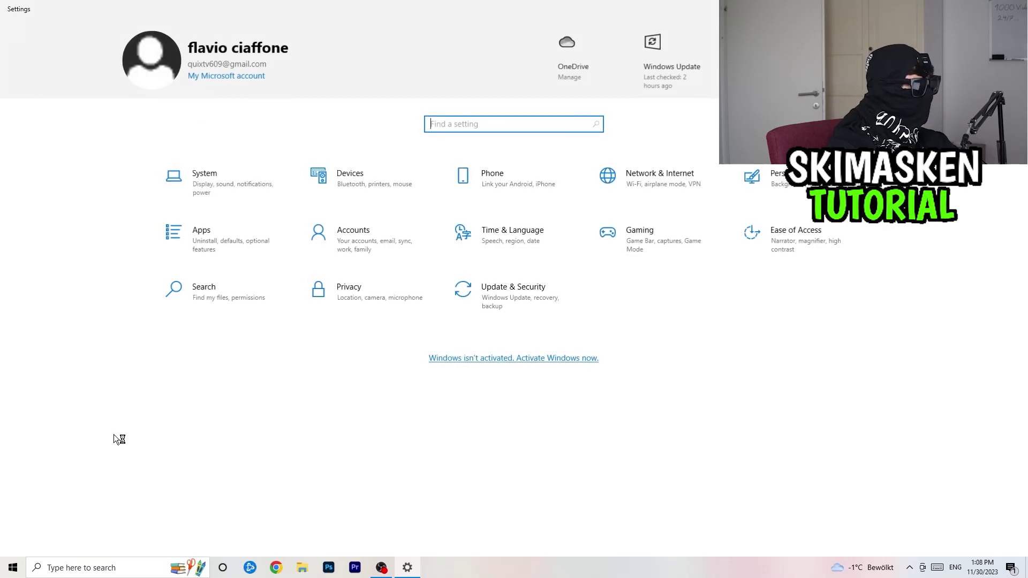
click(206, 187)
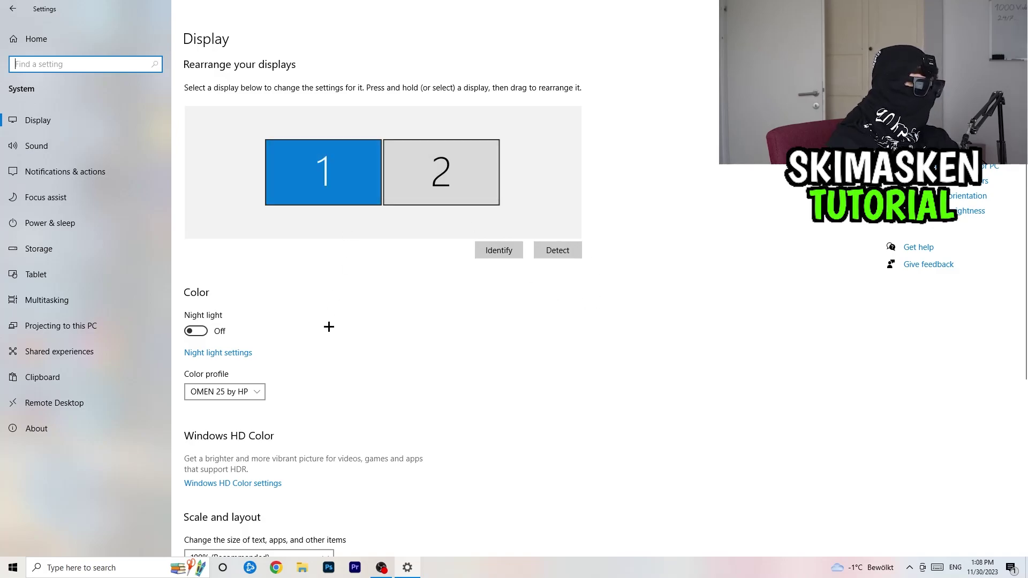
scroll(321, 335, down, 5)
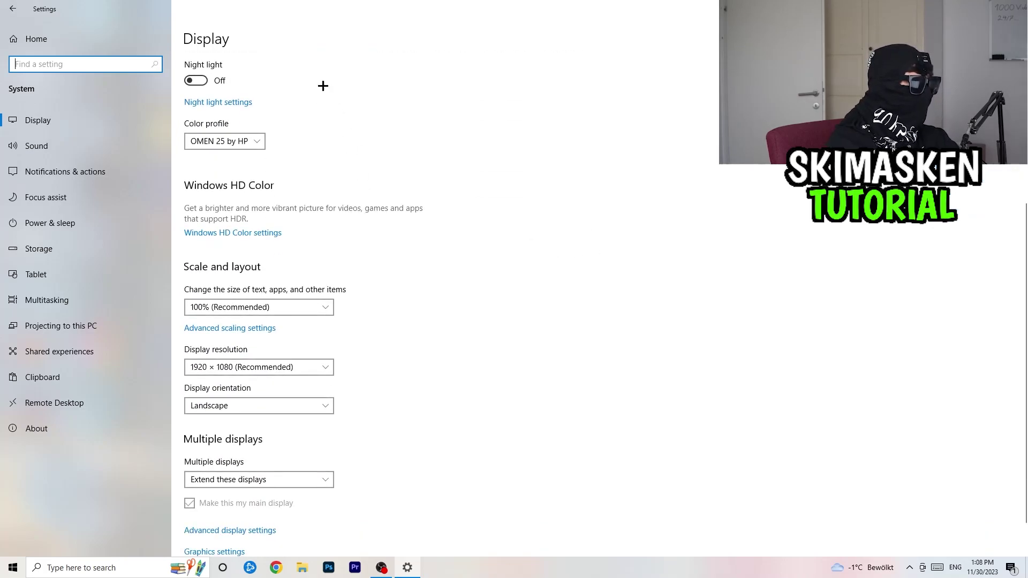
scroll(325, 97, down, 1)
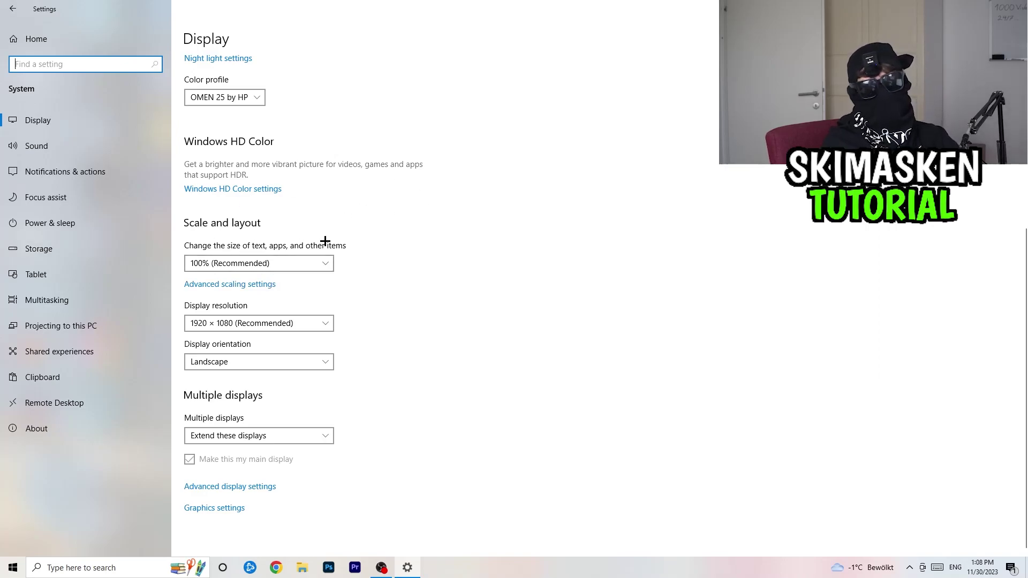
click(326, 262)
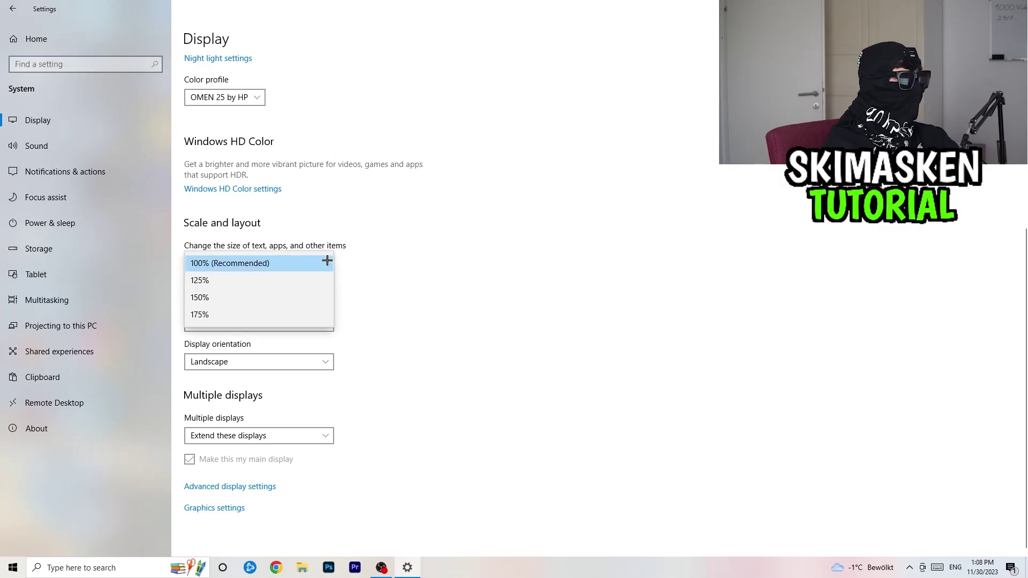
click(511, 246)
click(302, 323)
click(455, 275)
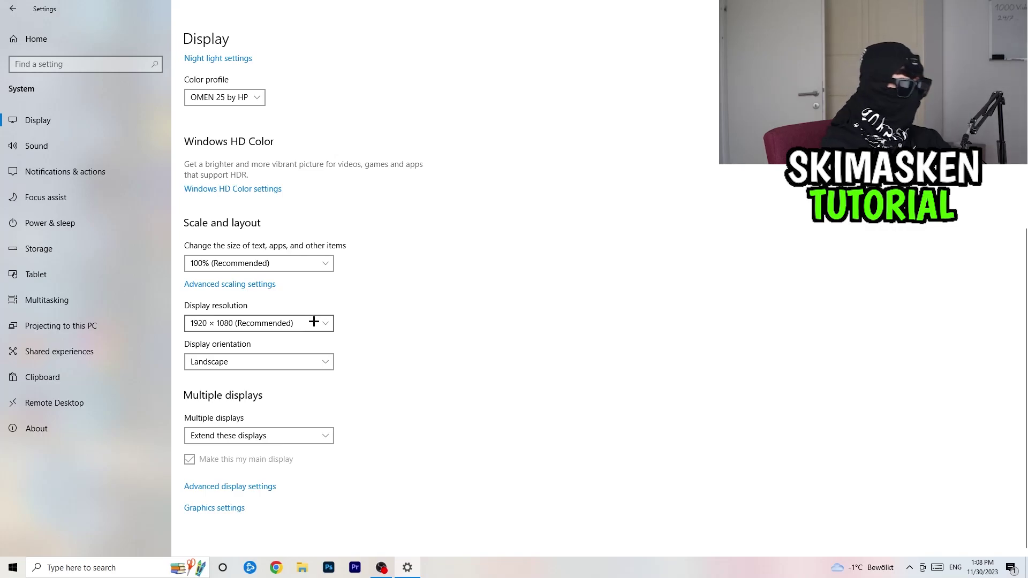
Open the additional power settings from Power & sleep, review the preferred and additional power plans, and close Power Options
click(91, 220)
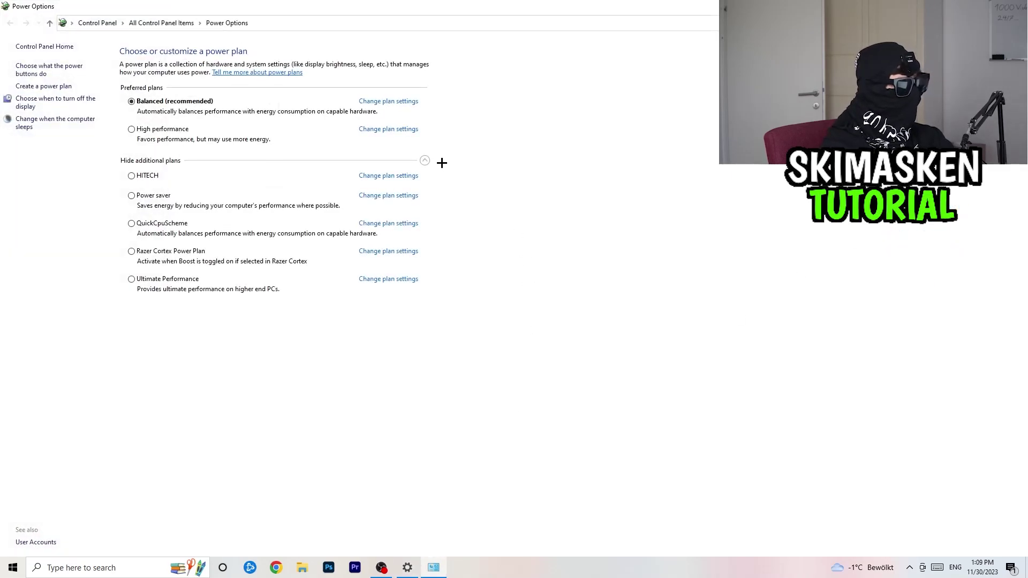
click(427, 160)
click(427, 160)
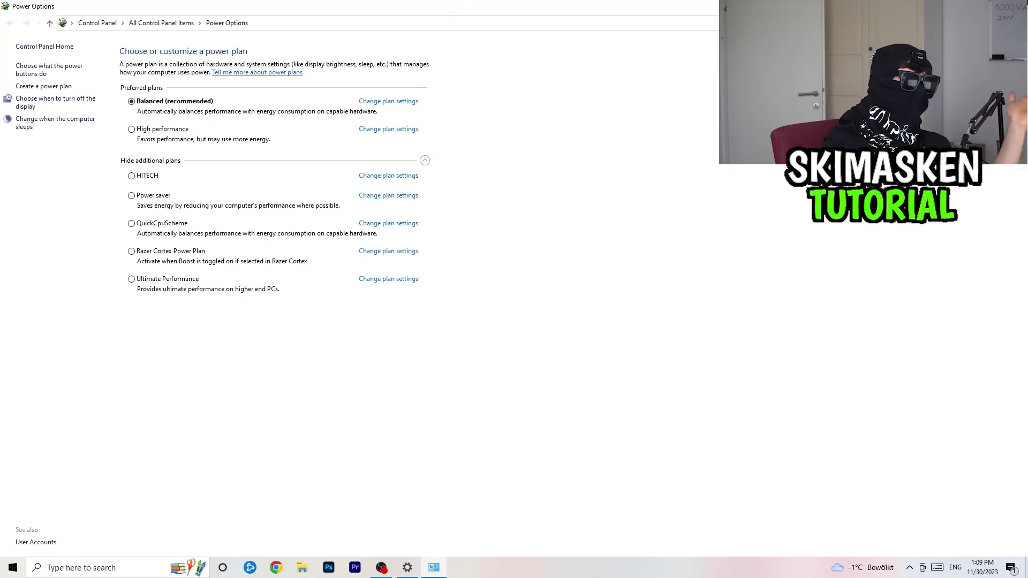
click(1015, 6)
Open the Storage Sense configuration and review its run frequency, temporary file deletion and immediate clean-up options
click(85, 246)
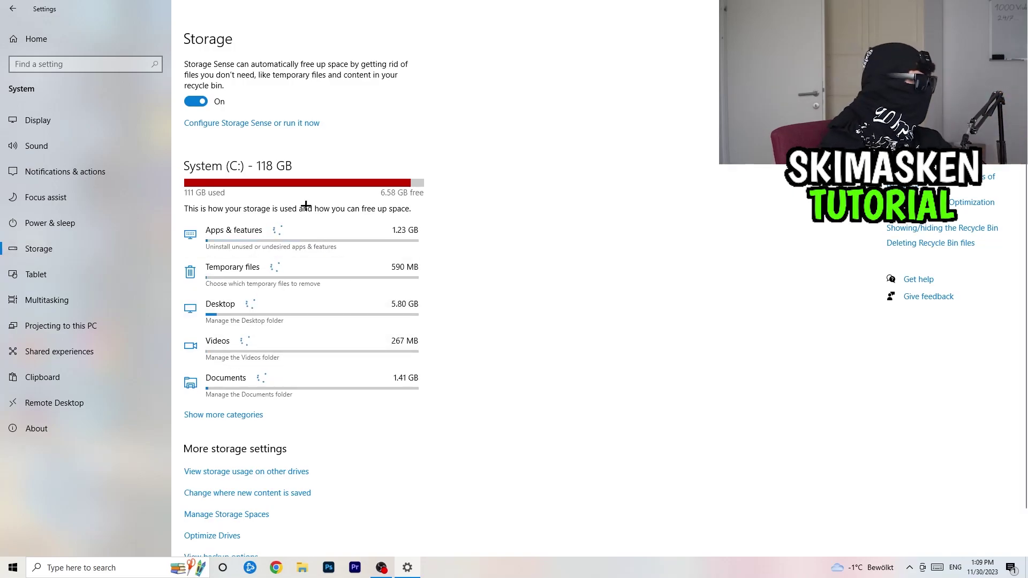
click(241, 126)
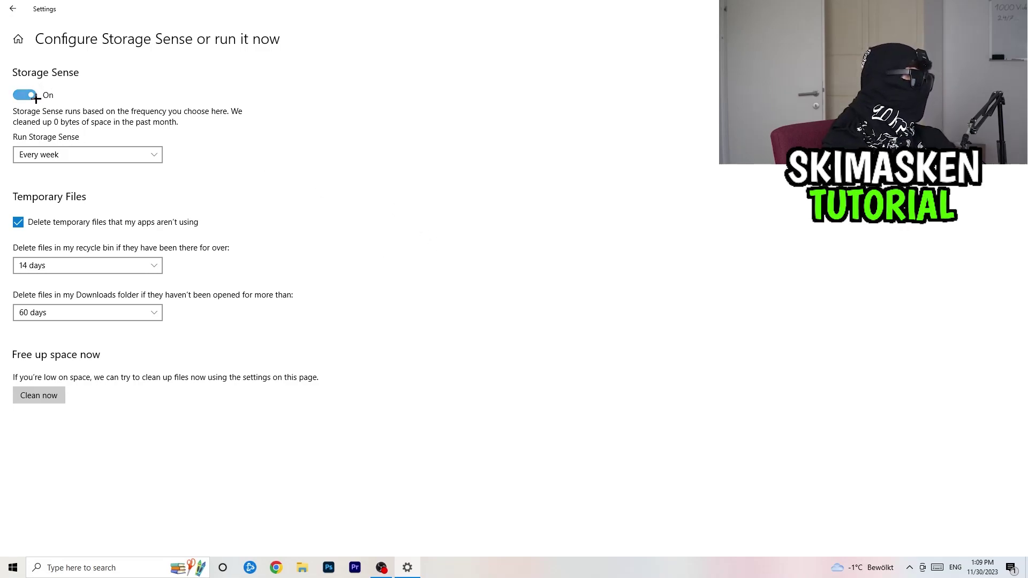
click(68, 154)
click(69, 154)
click(141, 156)
click(141, 157)
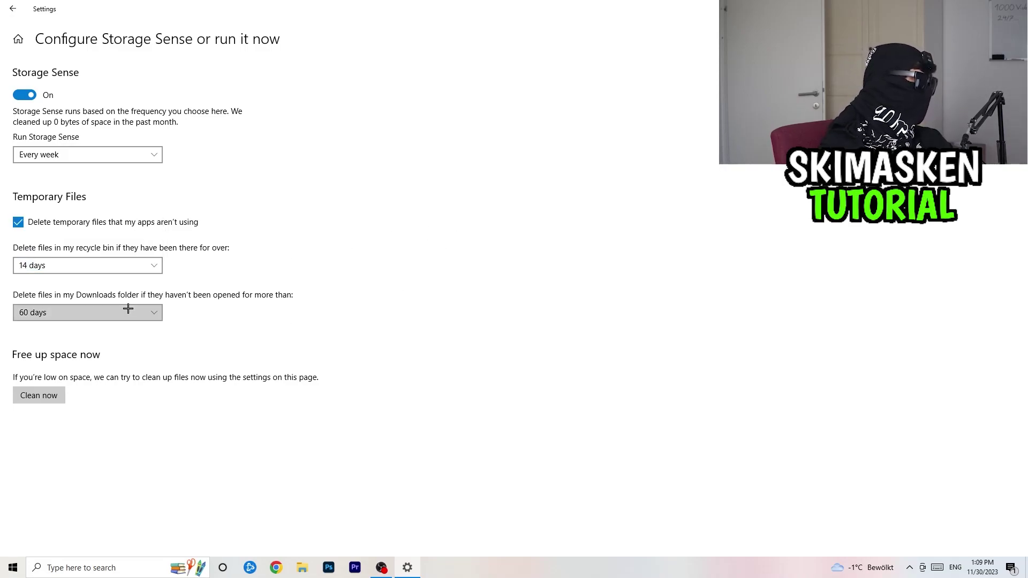
click(54, 391)
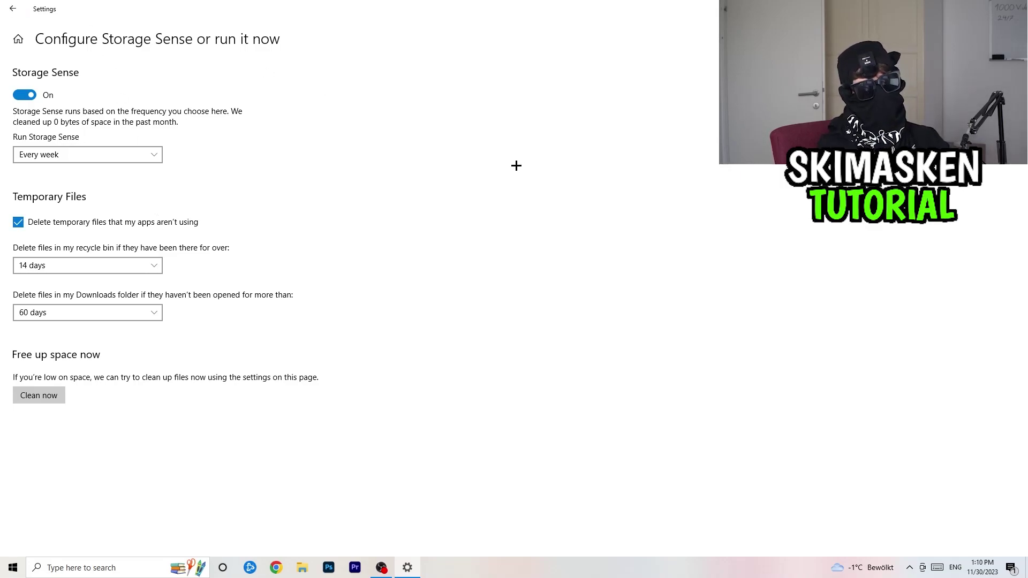
Check the Windows Update status under Update & Security and close Settings
click(13, 8)
click(13, 8)
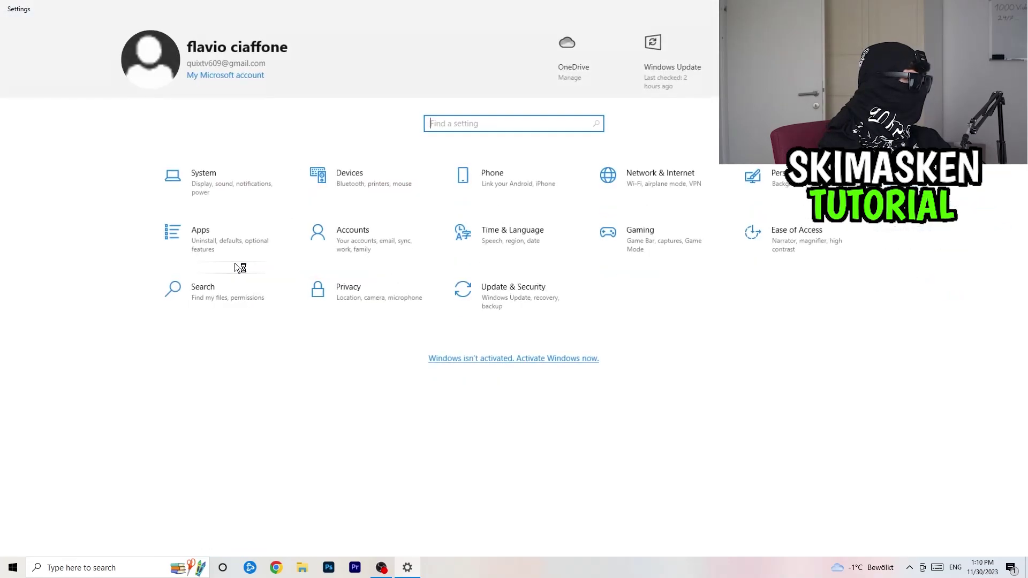
click(460, 284)
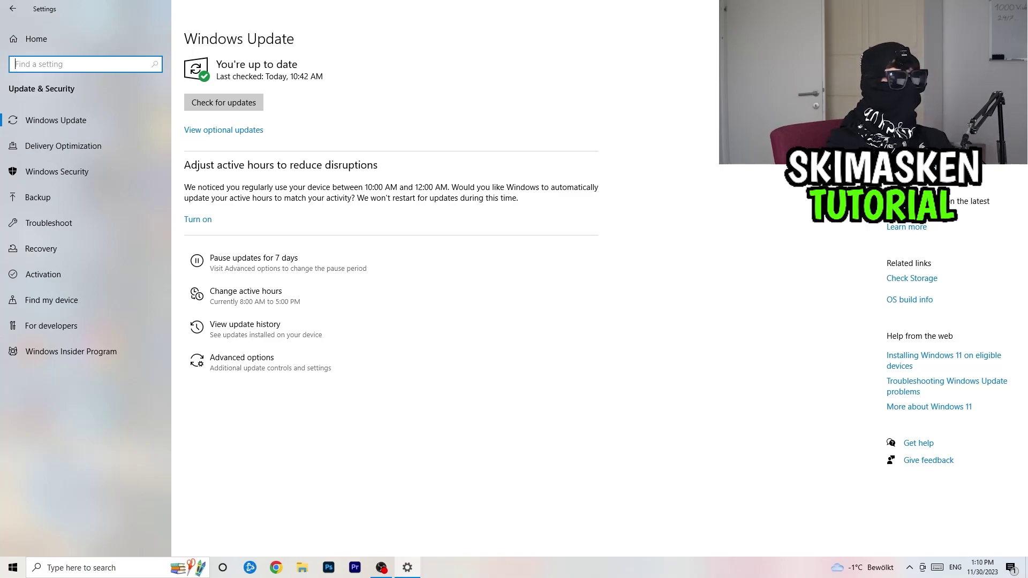
key(alt+F4)
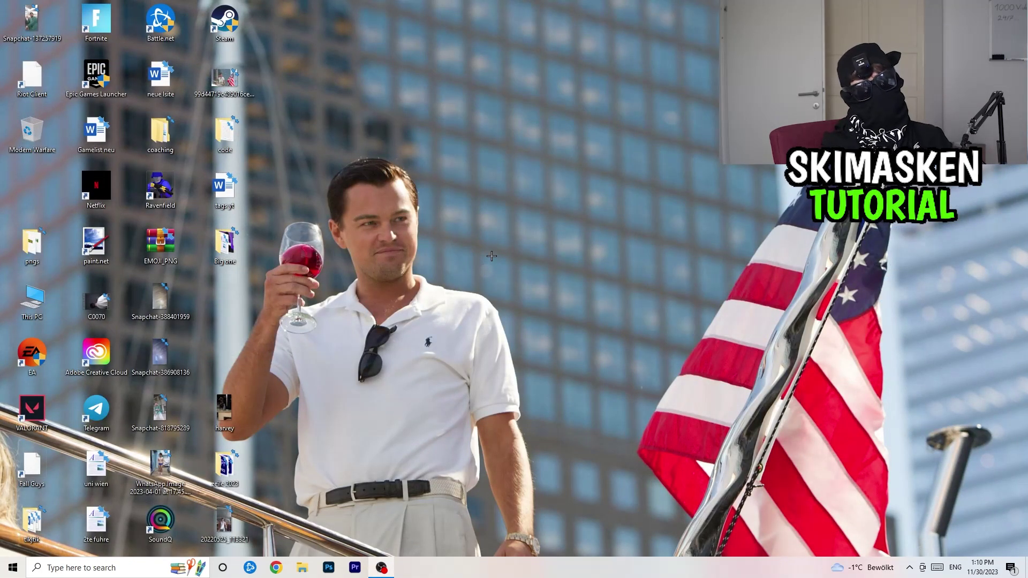